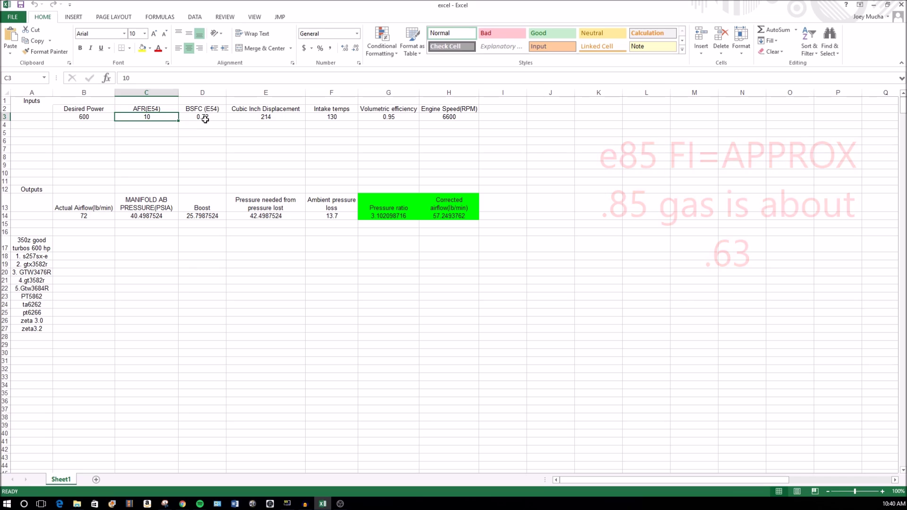
Review the BSFC, cubic inch displacement and intake temperature values in the Inputs section.
left_click(206, 119)
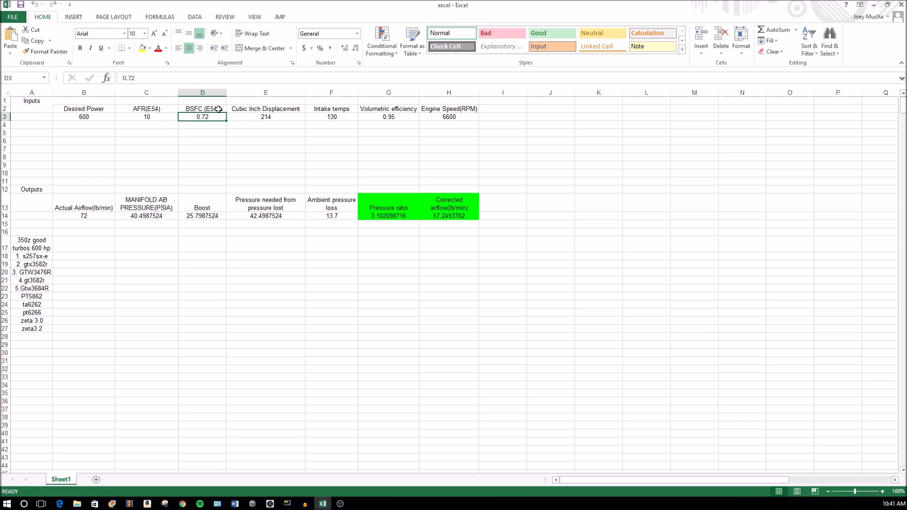
left_click(269, 117)
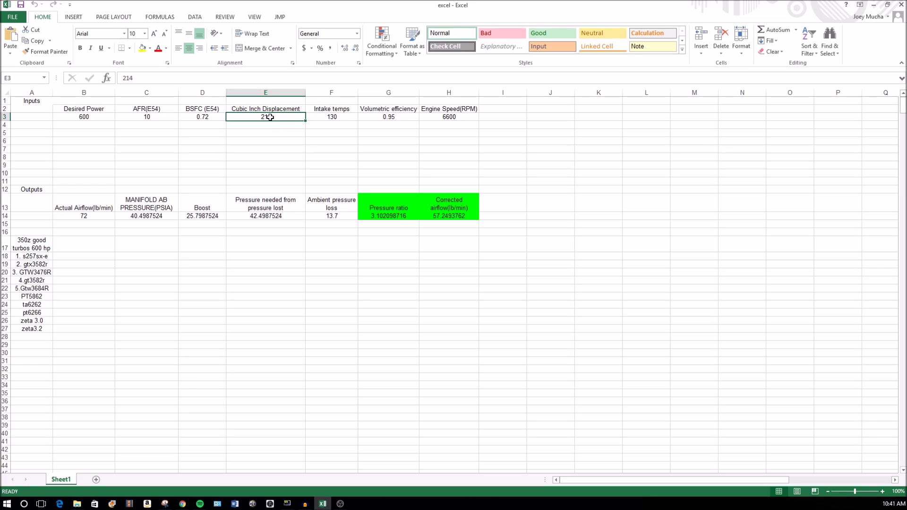
left_click(338, 119)
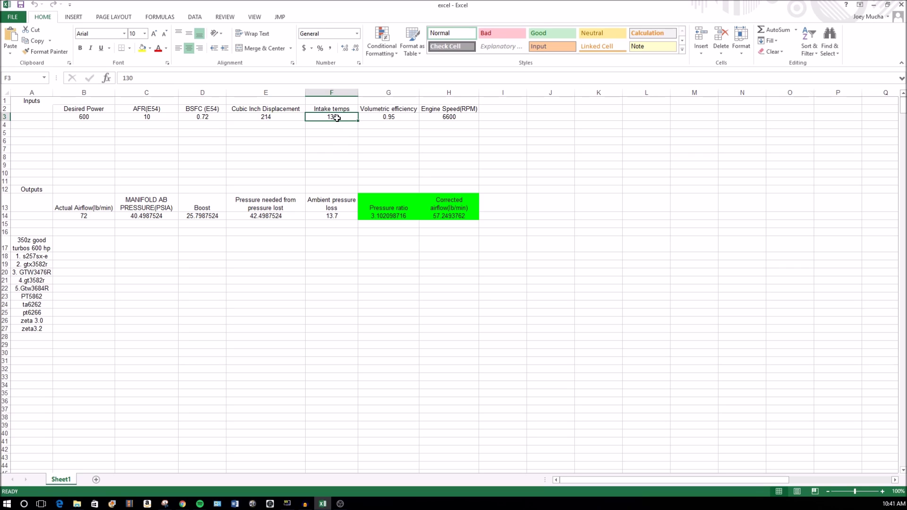
Add the unit to the intake temperature header in F2 so it reads "Intake temps(f)".
left_click(350, 109)
double_click(350, 109)
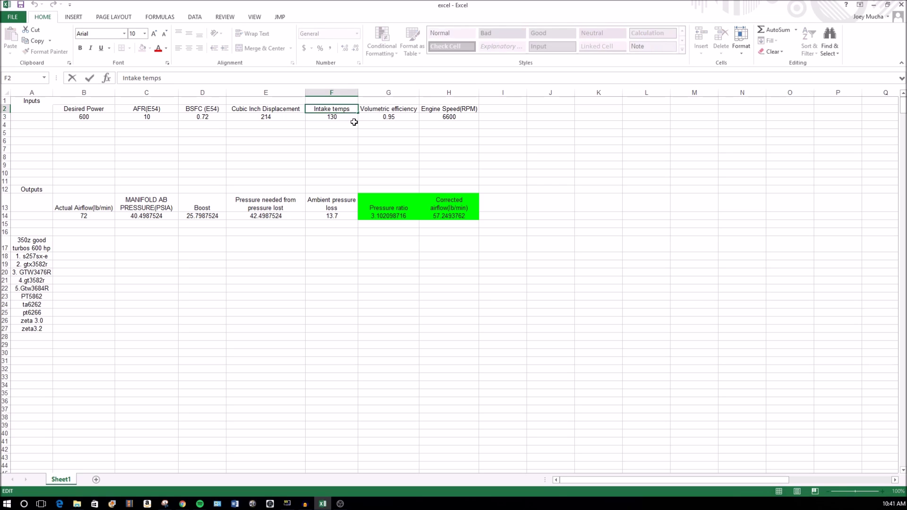
type("(f)")
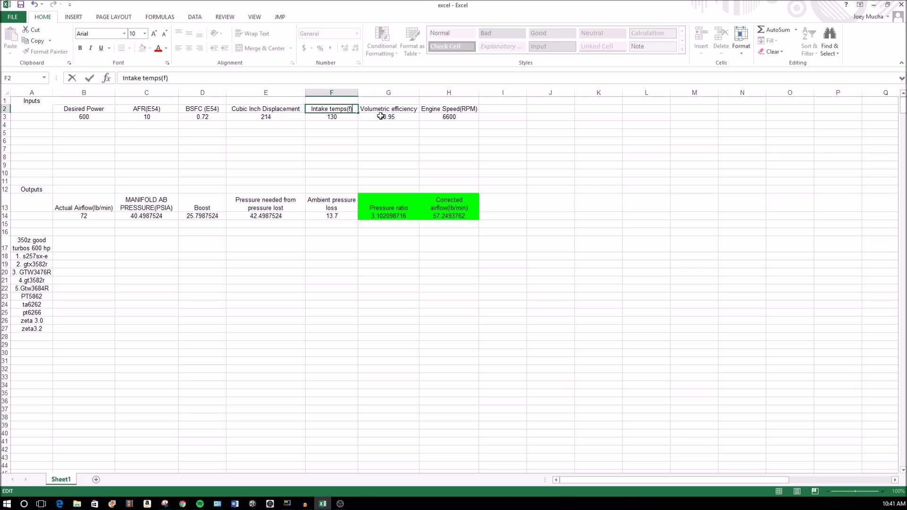
Set the volumetric efficiency input in G3 to 0.92.
left_click(395, 118)
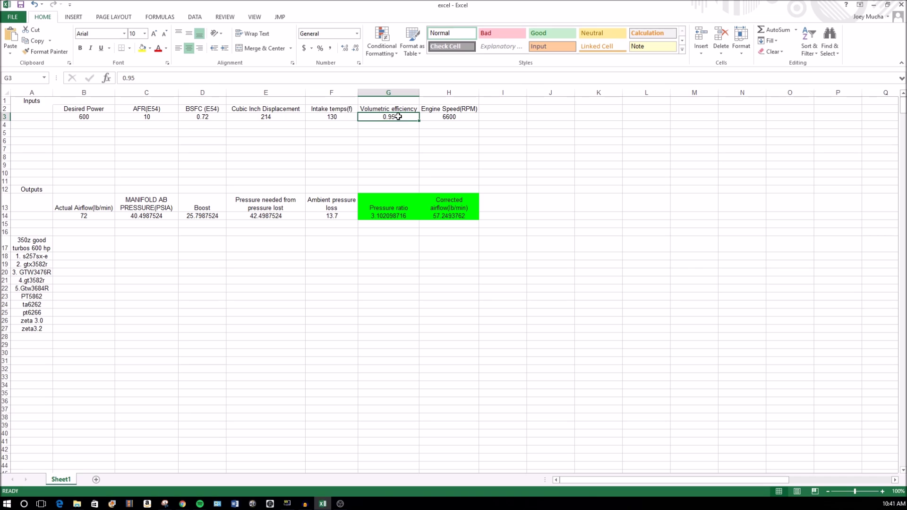
double_click(403, 117)
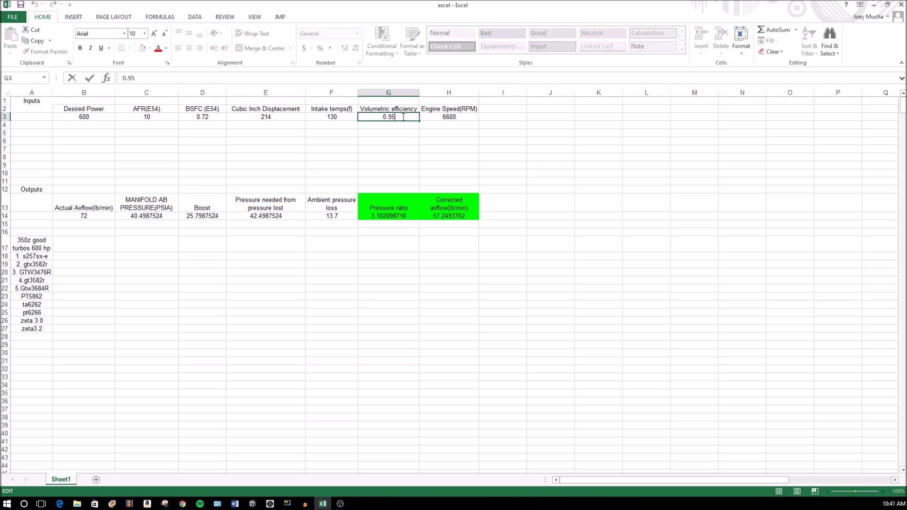
key("BackSpace")
type("2")
key("Return")
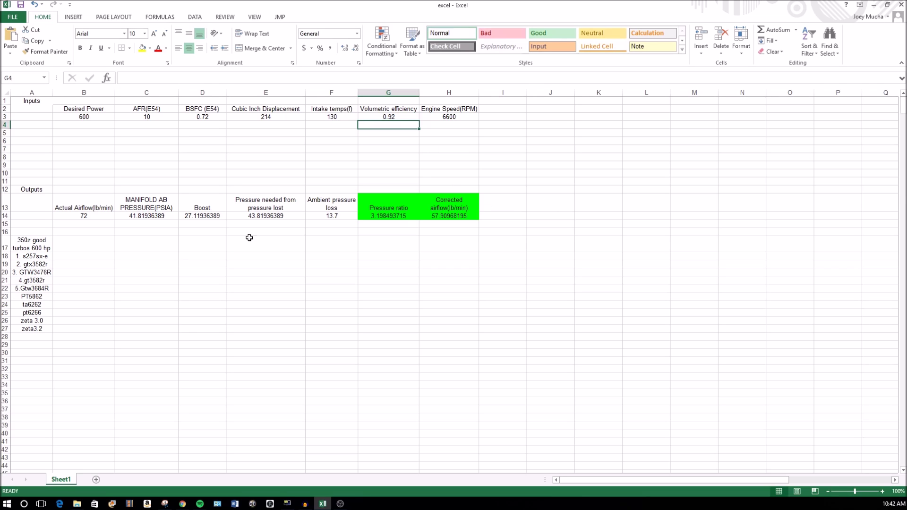
Set the engine speed input in H3 to 6800 RPM.
left_click(449, 118)
double_click(449, 118)
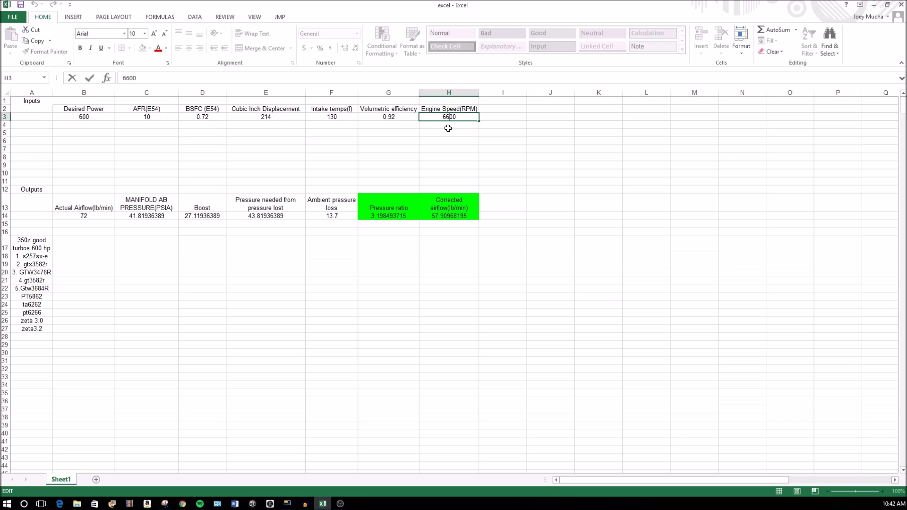
key("BackSpace")
type("8")
key("Return")
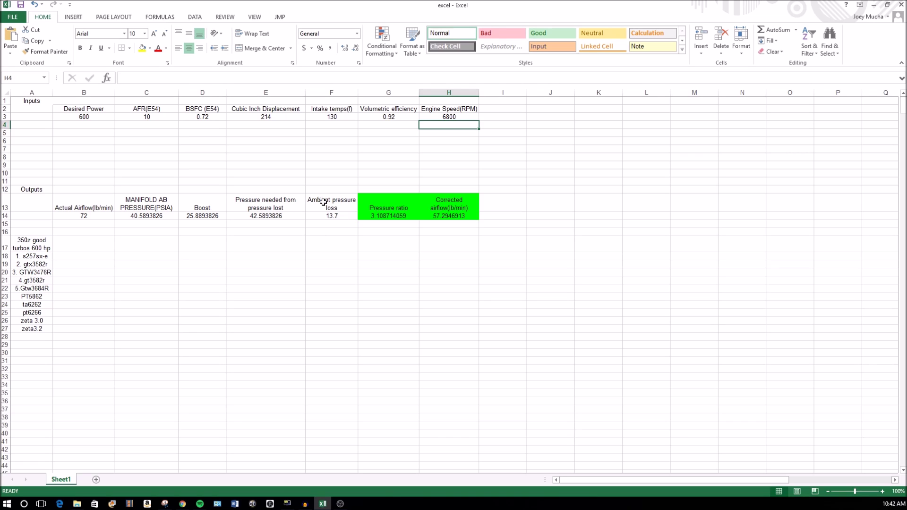
Check the pressure ratio and corrected airflow outputs and the ta6262 entry in the list of suitable turbos.
left_click(394, 215)
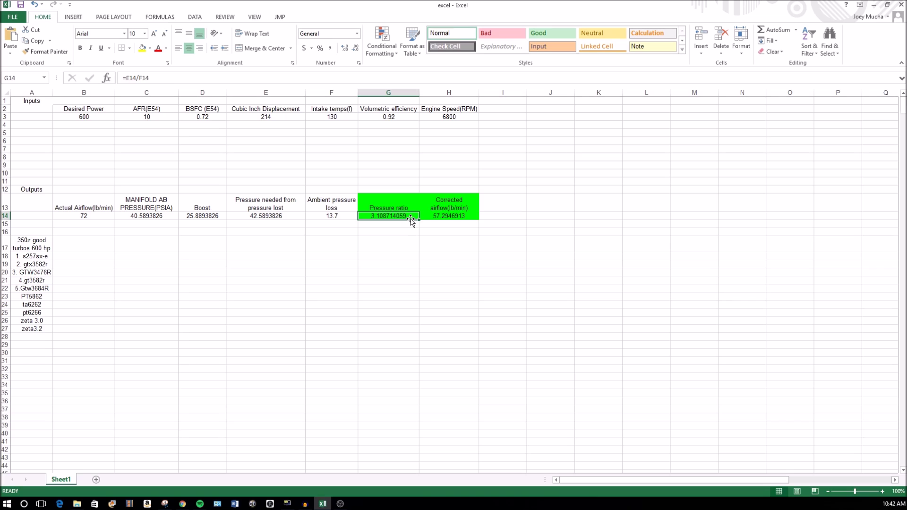
left_click(451, 217)
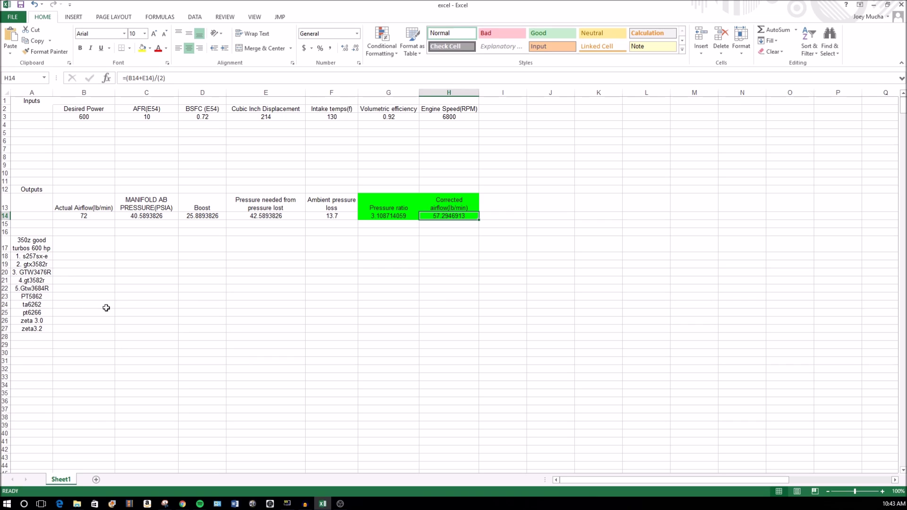
left_click(40, 306)
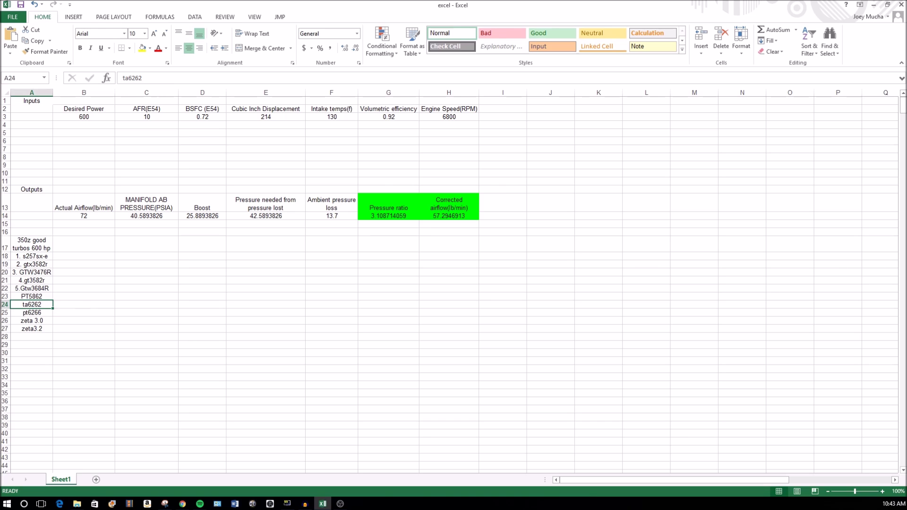
Switch to the Garrett GT3582R product page in the browser and examine the turbo's model name and horsepower range.
key("alt+Tab")
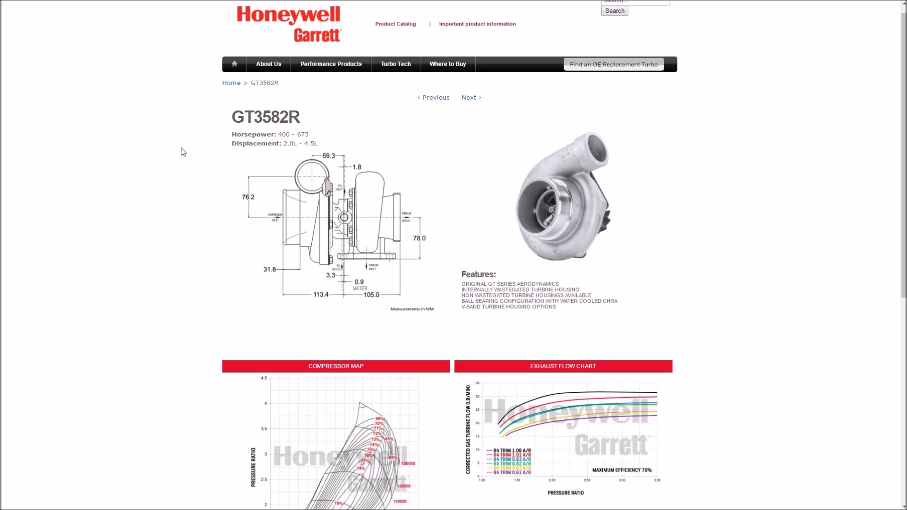
left_click_drag(231, 117, 305, 119)
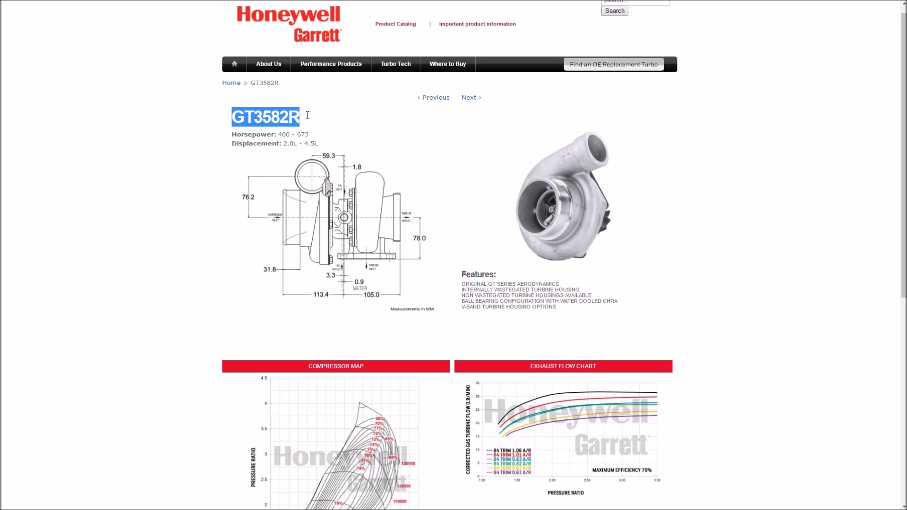
left_click(313, 119)
scroll(407, 175, "down", 3)
scroll(403, 172, "up", 3)
mouse_move(310, 135)
left_mouse_down()
mouse_move(278, 136)
mouse_move(298, 137)
left_mouse_up()
left_click(284, 136)
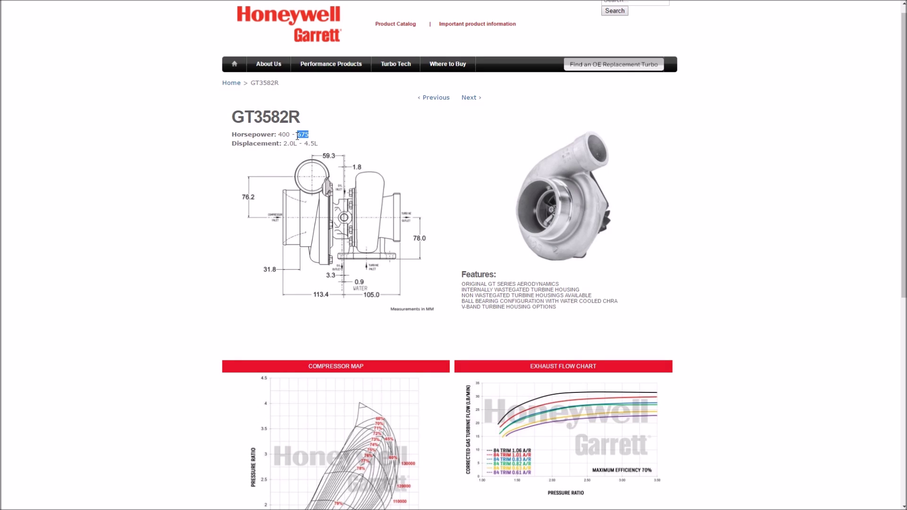
left_click(324, 140)
left_click_drag(310, 136, 297, 136)
left_click(298, 135)
Enlarge the GT3582R compressor map to examine pressure ratio against corrected air flow.
scroll(363, 162, "down", 3)
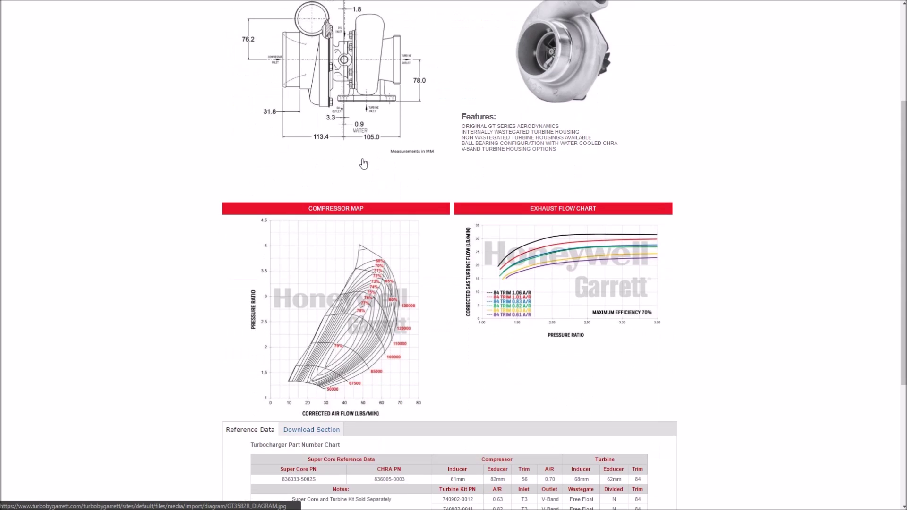
left_click(344, 282)
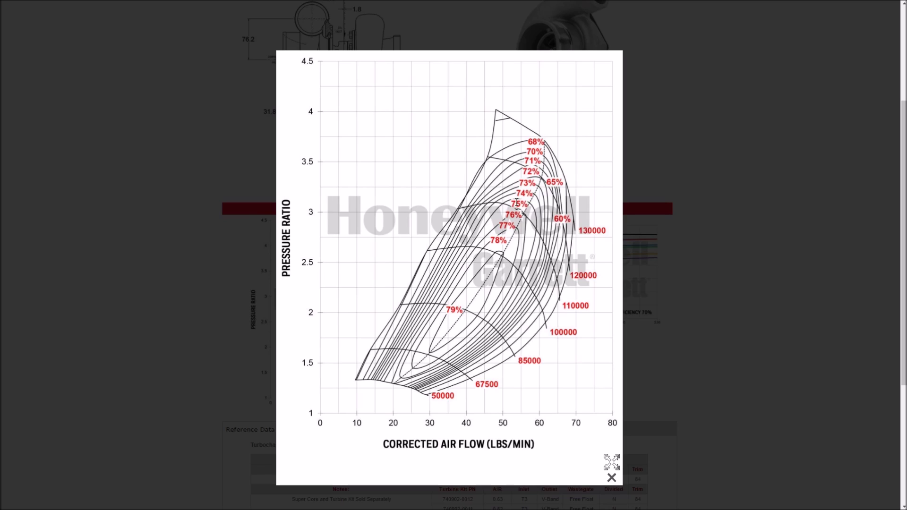
left_click(532, 203)
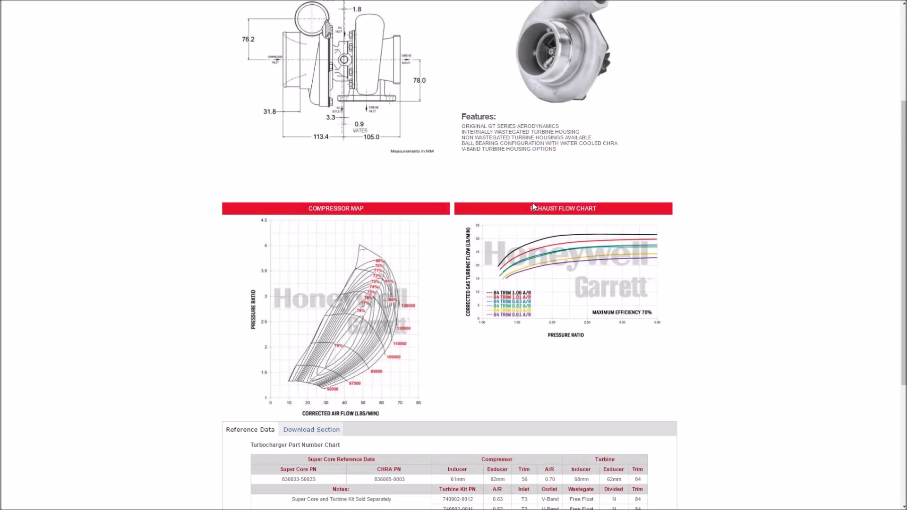
left_click(413, 284)
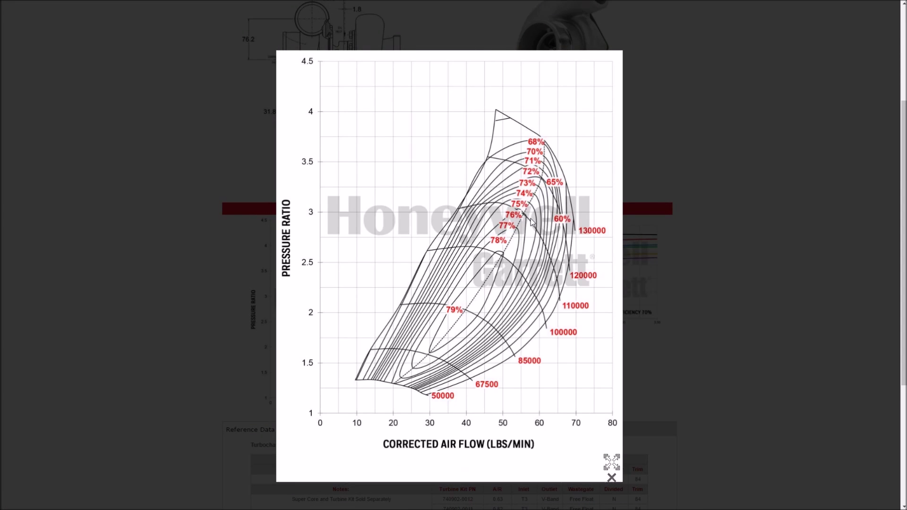